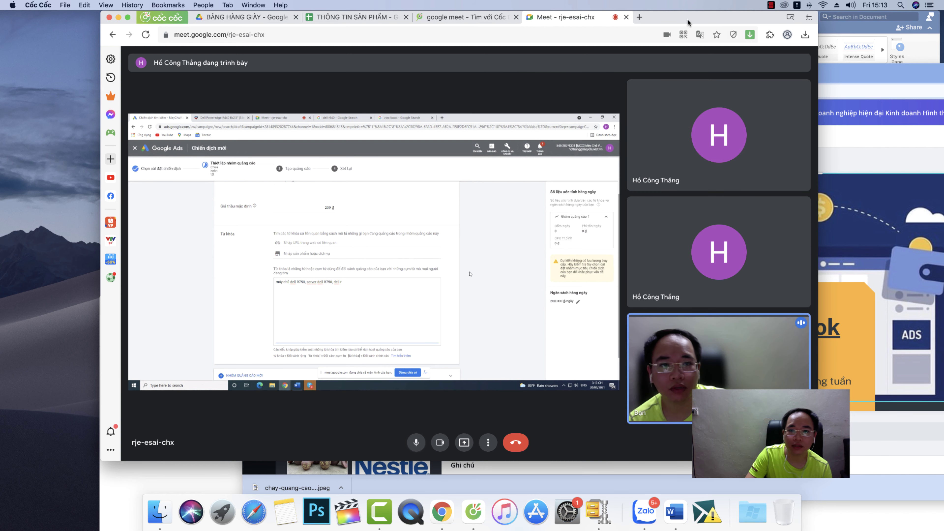
Step: Switch from the Google Meet call to the Canva thumbnail design and move its window so the whole design is in view
drag(687, 22, 863, 23)
click(185, 407)
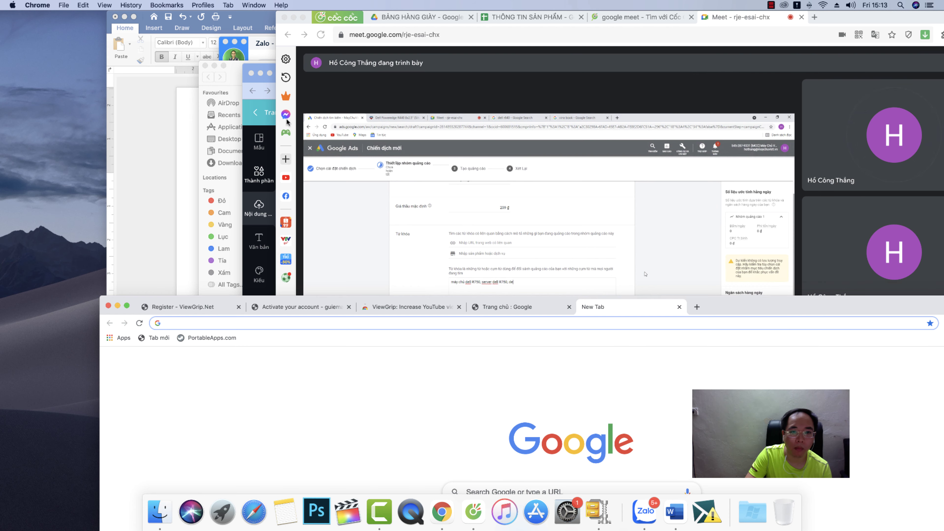
click(255, 125)
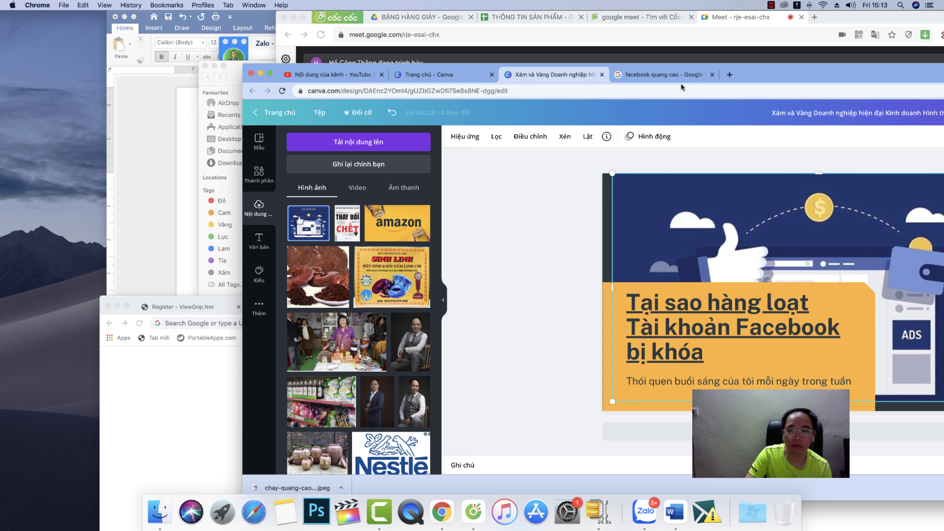
drag(682, 88, 385, 60)
Step: Replace the thumbnail's headline text with "Nếu muốn quảng cáo Facebook hiệu quả thì phải xem clip này"
click(437, 334)
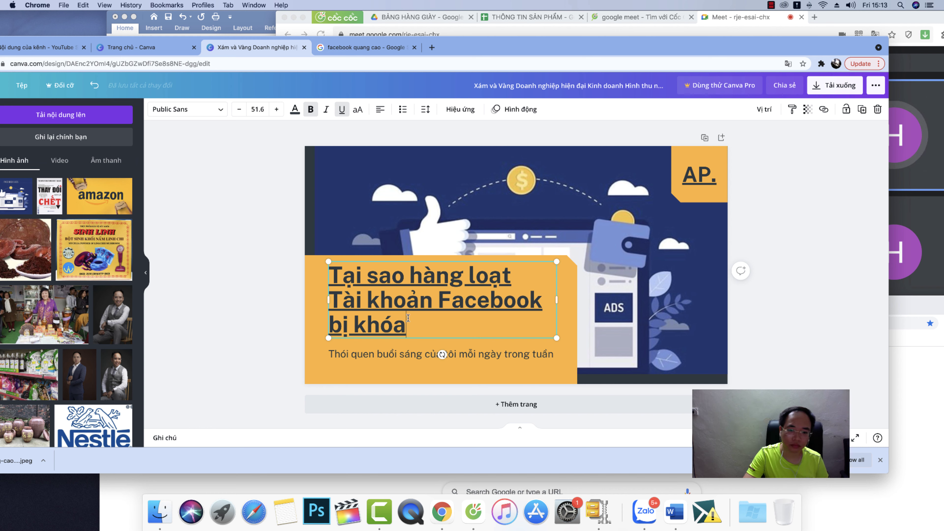
drag(408, 318, 332, 277)
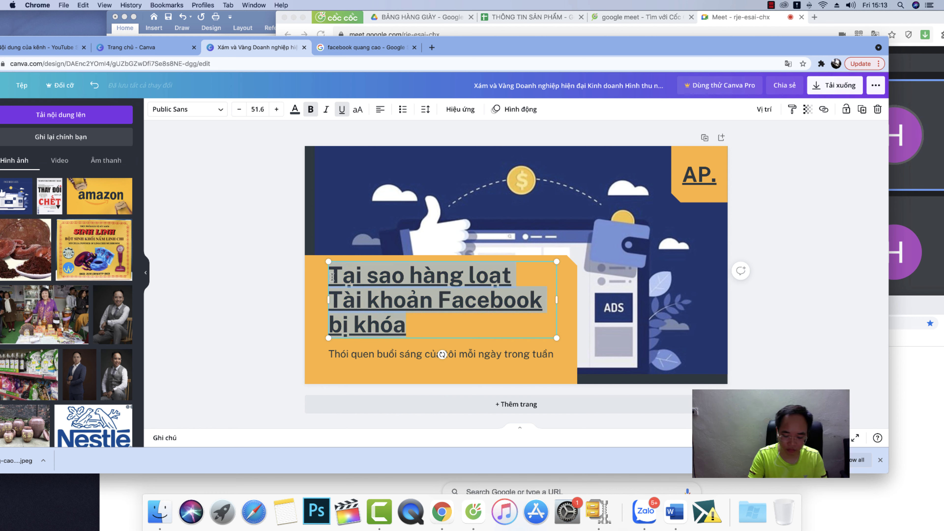
text(Nếu muố)
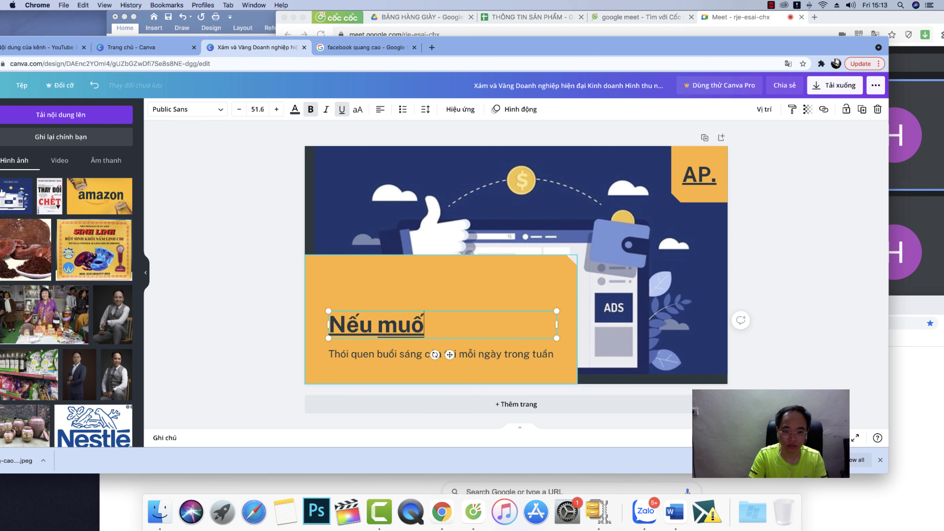
text(n quảng cáo Gfaceb)
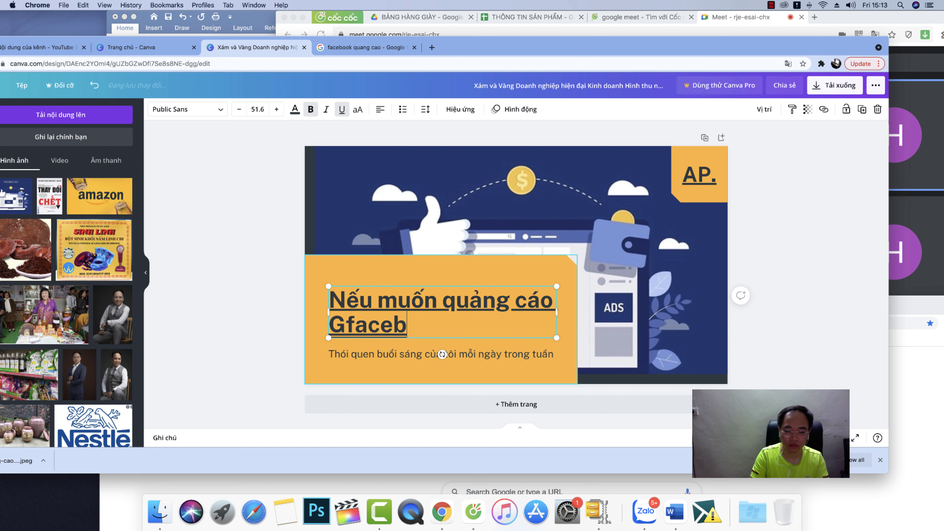
key(BackSpace)
key(BackSpace)
key(BackSpace)
key(BackSpace)
key(BackSpace)
key(BackSpace)
text(F)
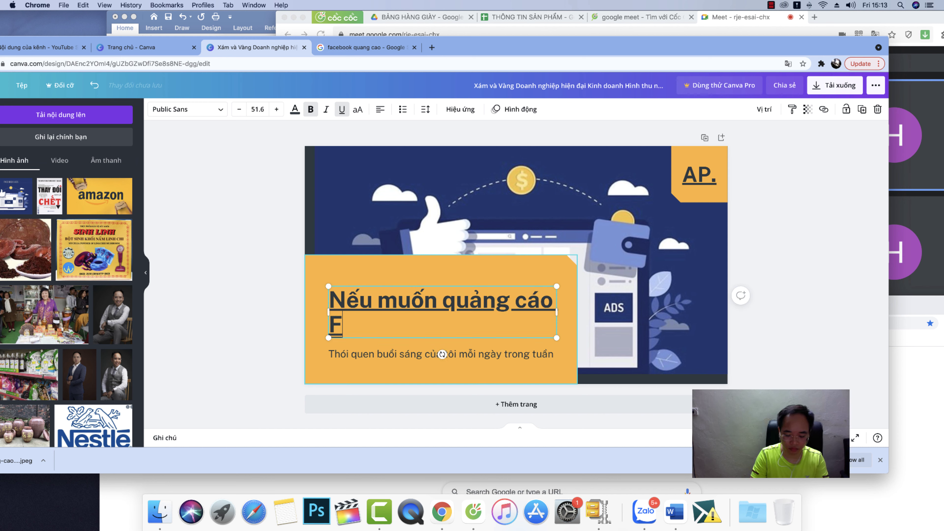
text(acebook )
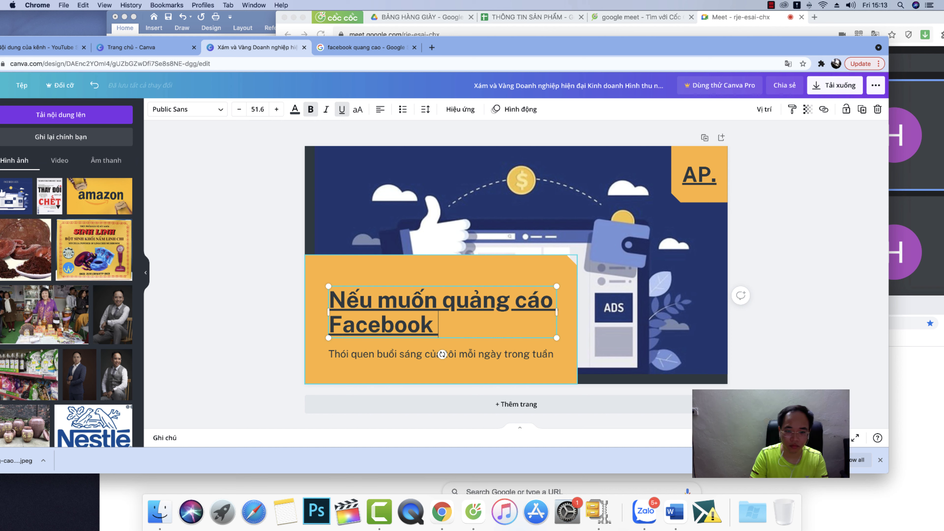
text(hiệu quả thì )
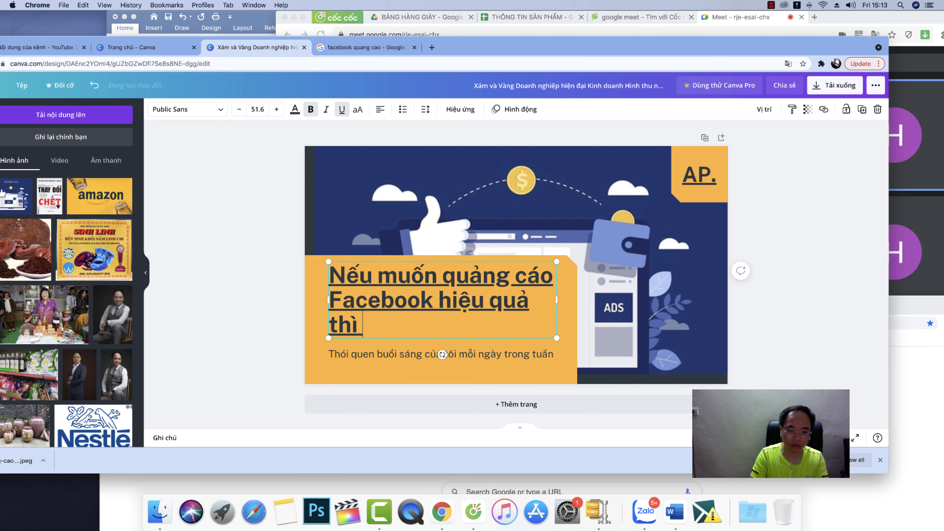
text(phải xem clip này)
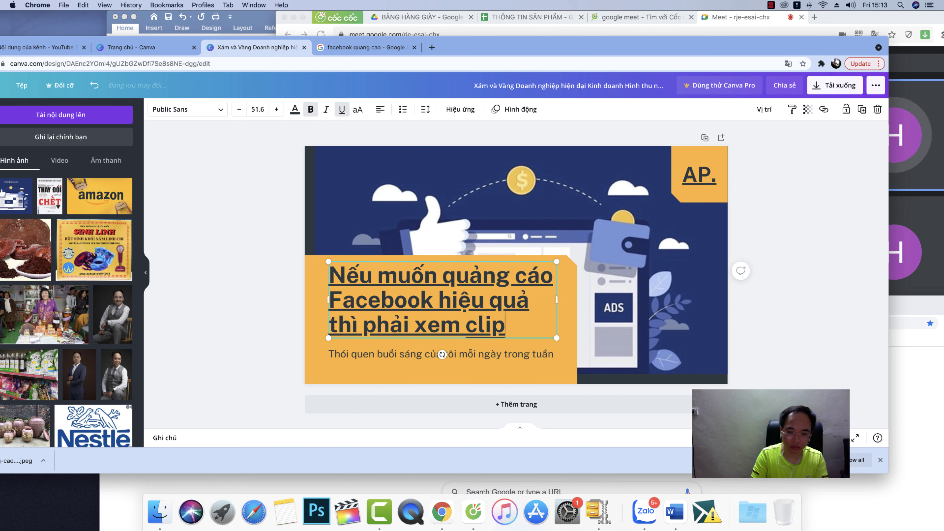
Step: Delete the subtitle under the headline and move the headline slightly down within the orange box
click(408, 368)
click(410, 360)
key(Delete)
drag(422, 326, 415, 347)
click(831, 257)
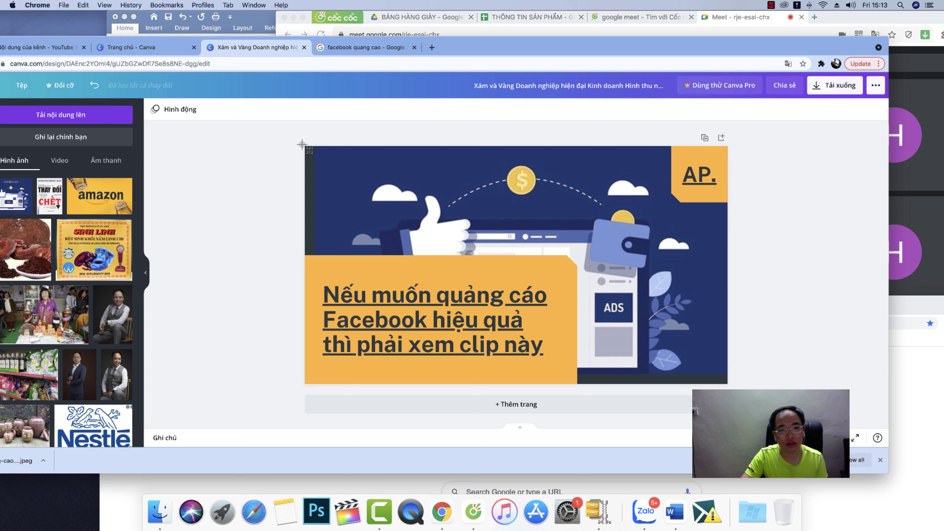
Step: Take a screenshot of the whole thumbnail design and bring the Google Meet call back to the front
key(super+shift+4)
drag(303, 145, 729, 386)
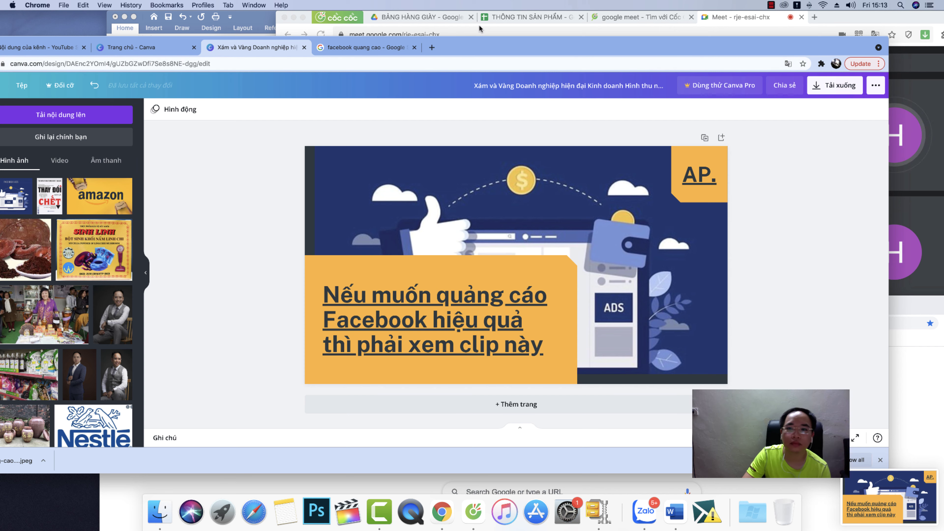
drag(530, 49, 824, 168)
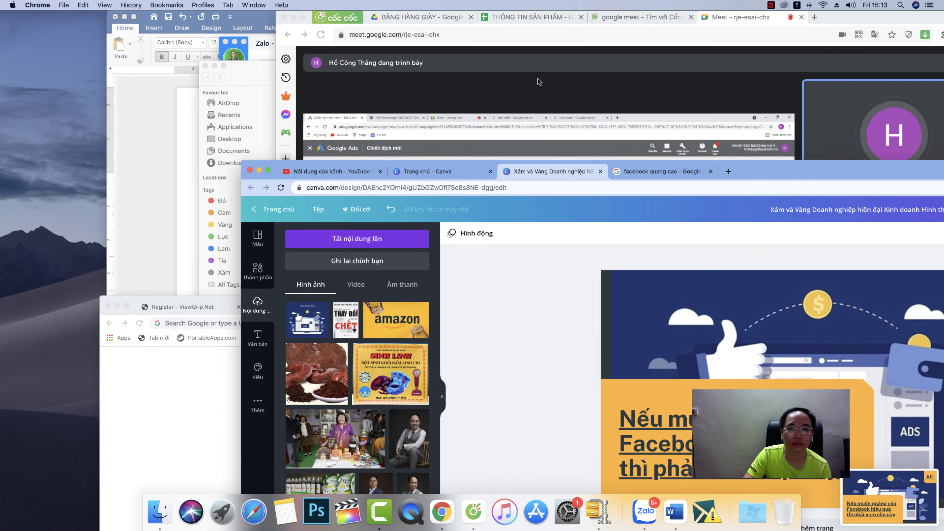
click(537, 78)
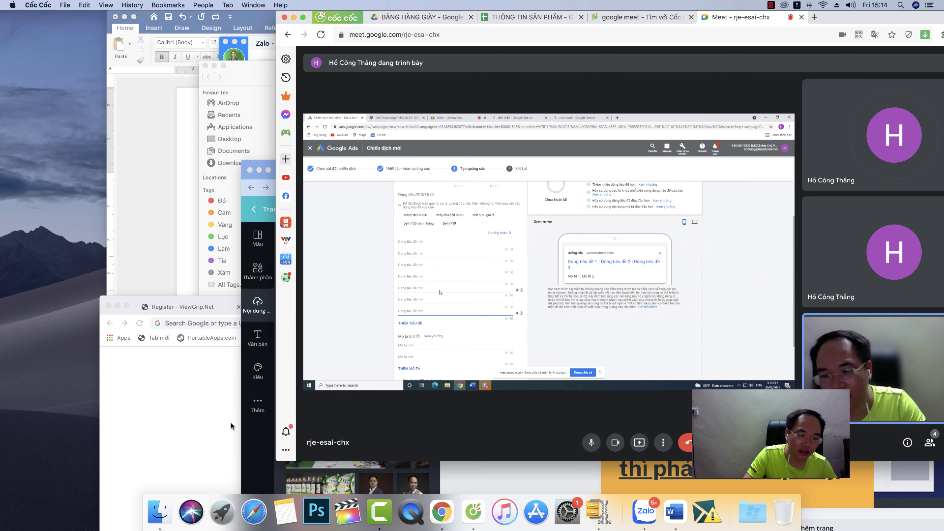
Step: Switch to the video's details in YouTube Studio and clear the entire description
click(169, 402)
click(257, 186)
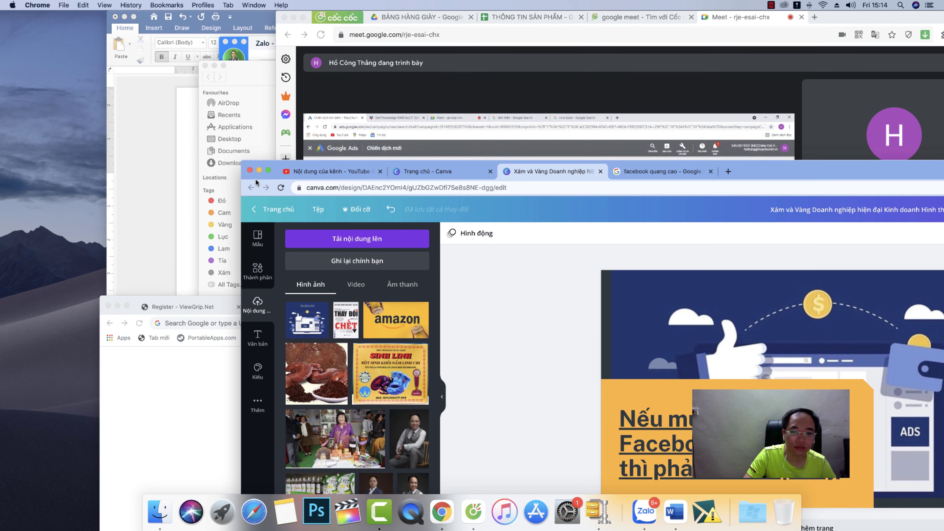
double_click(601, 171)
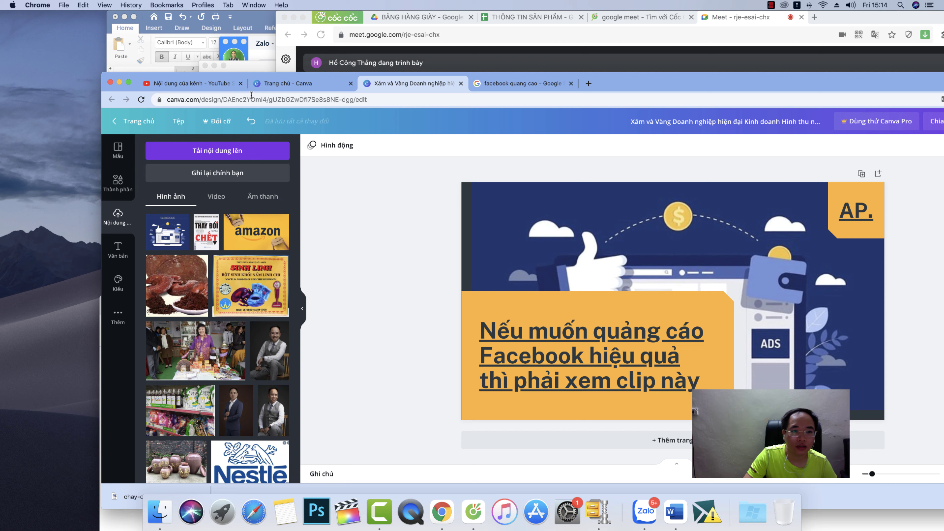
click(206, 84)
click(482, 310)
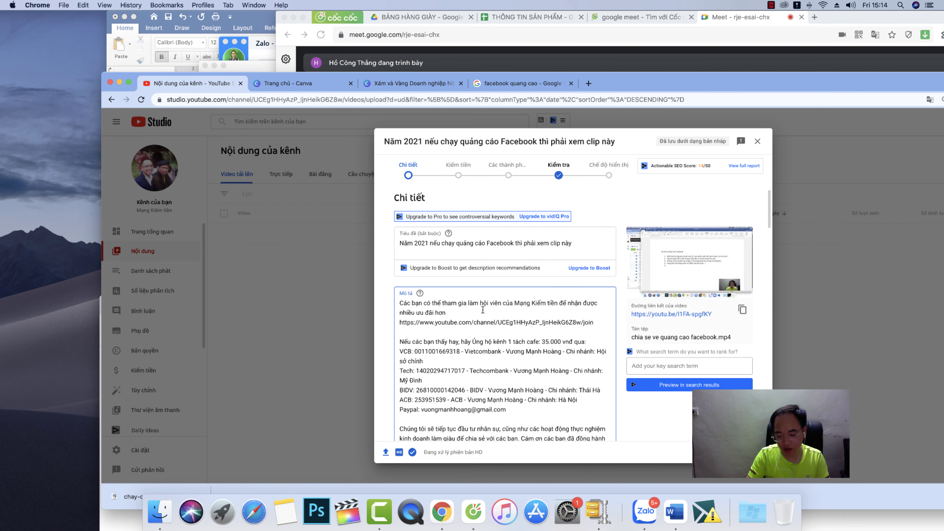
key(super+a)
key(BackSpace)
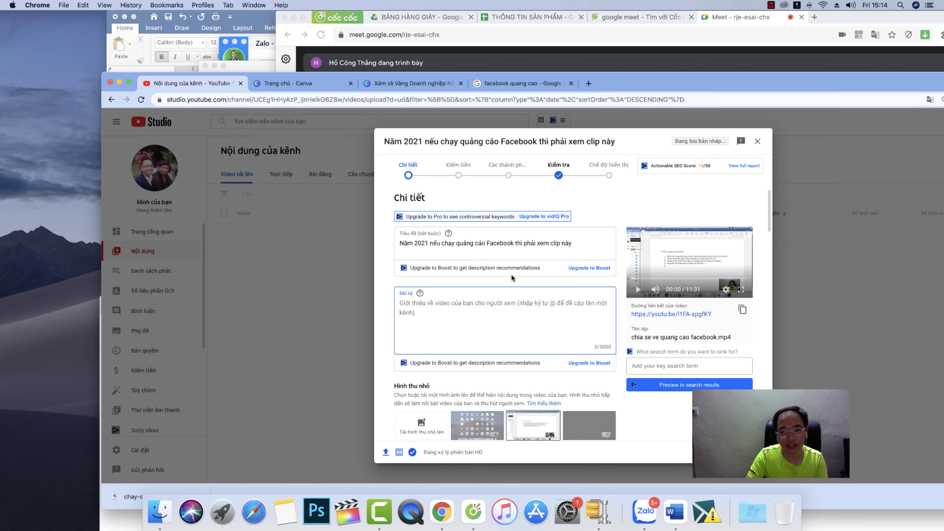
Step: Copy the video title "Năm 2021 nếu chạy quảng cáo Facebook thì phải xem clip này" into the empty description
drag(572, 243, 354, 242)
key(super+c)
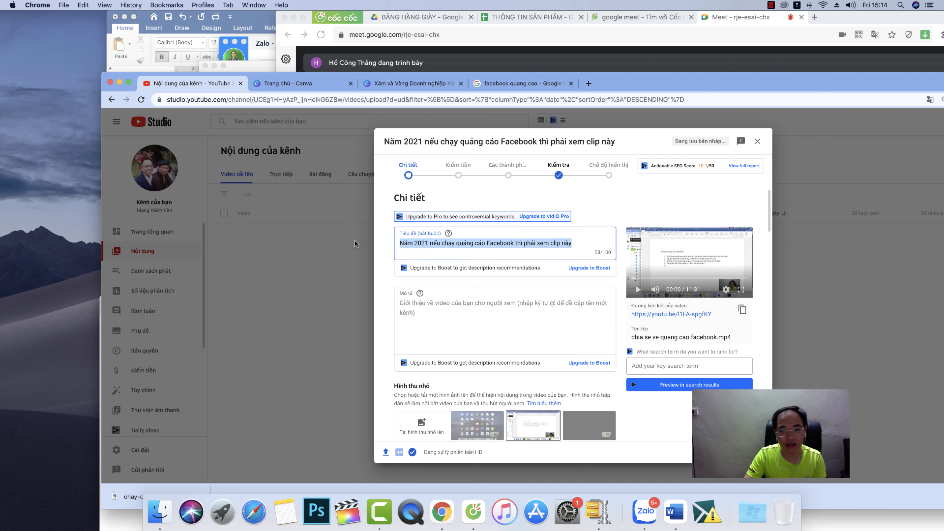
click(465, 339)
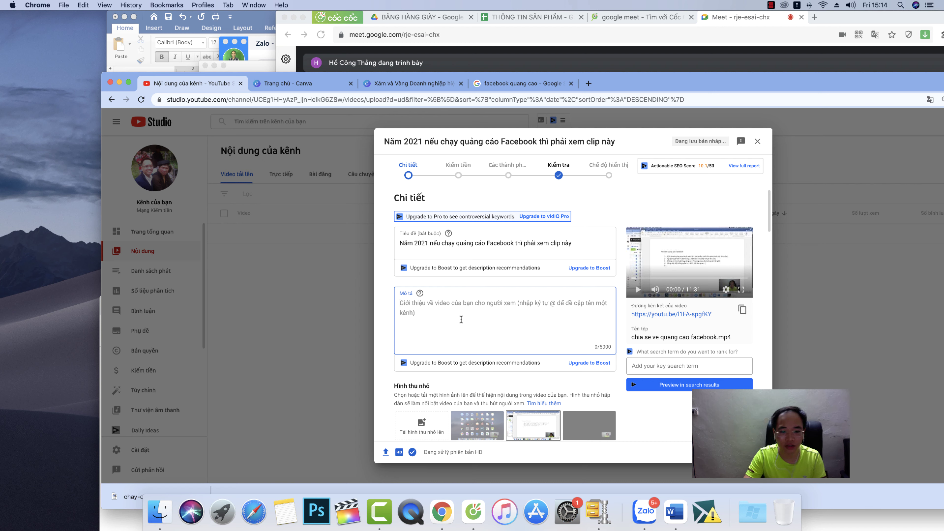
key(super+v)
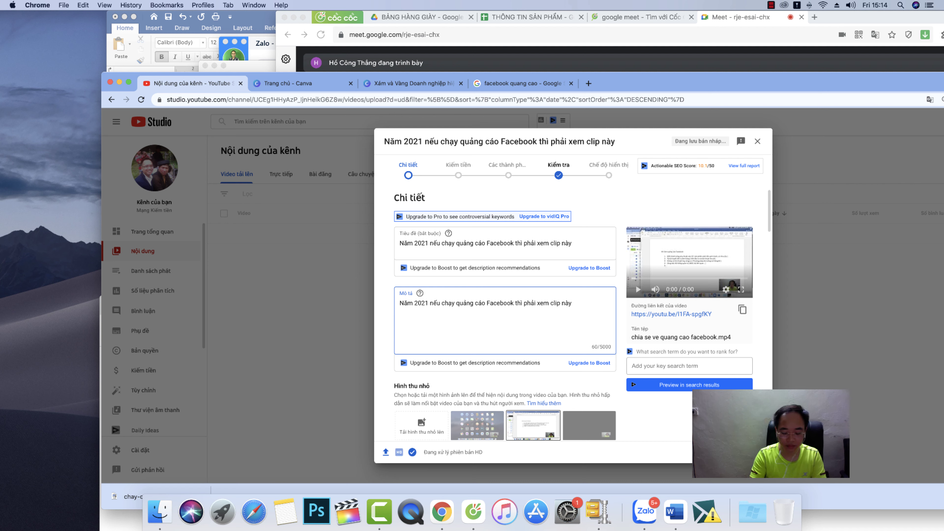
Step: Add to the description "Bạn sẽ thấy rằng quảng cáo Facebook không hề khó" and "cái khó là sản phẩm và quy trình quản lý" as separate lines
text(Bạn se)
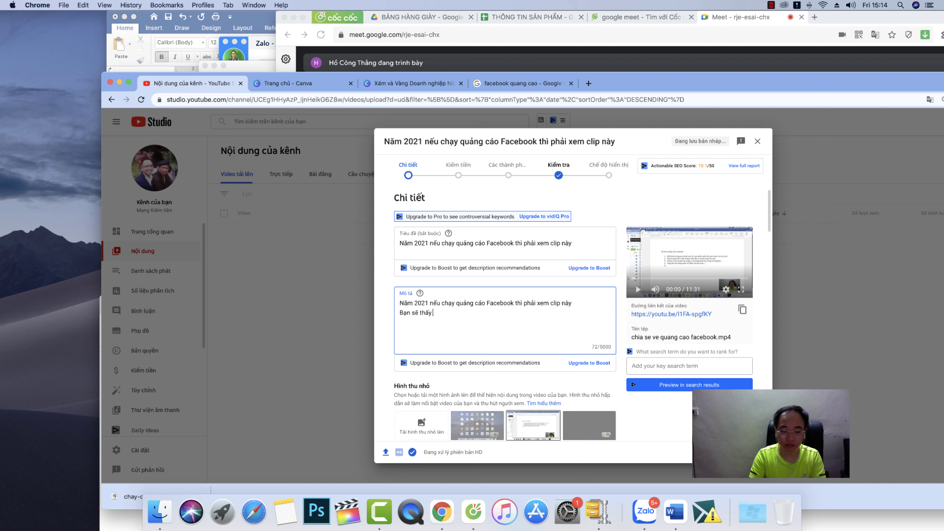
text(uảng)
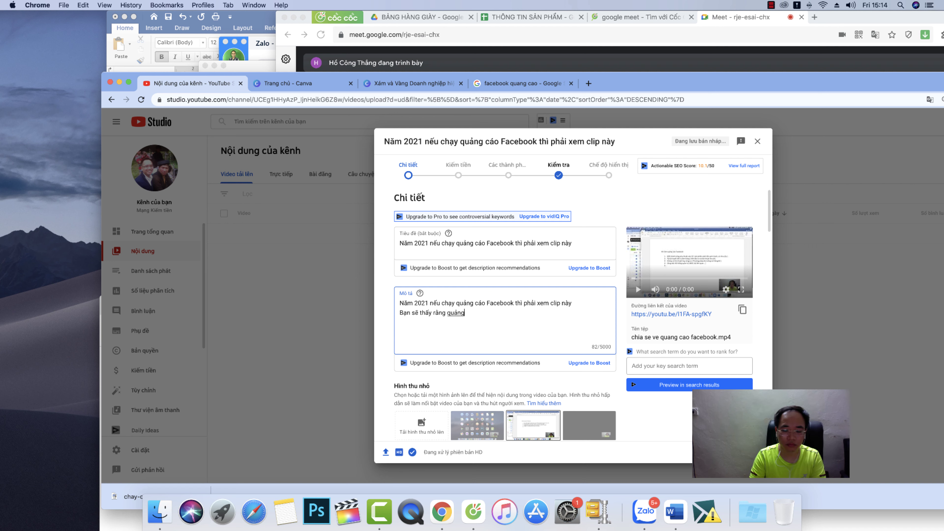
text( cáo Facebook)
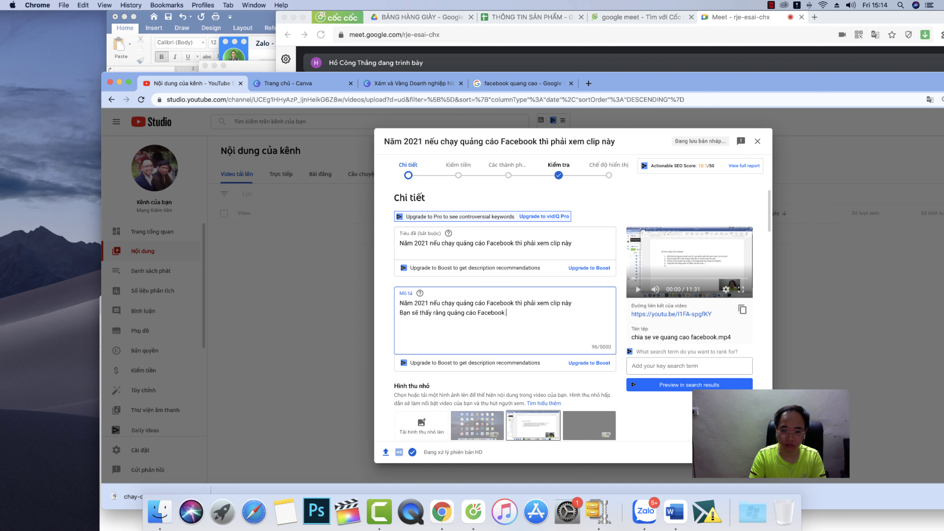
text(hề khó)
text(cái khó là sán)
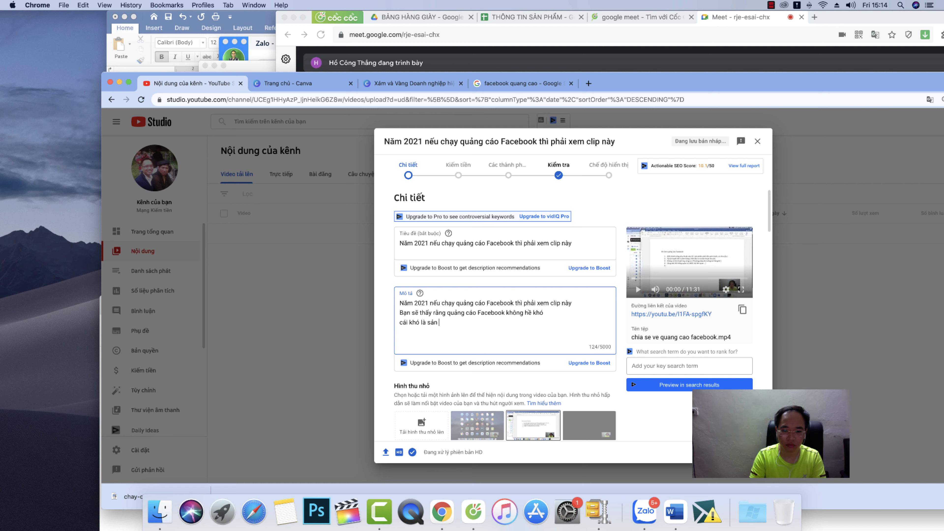
text( phẩm và quy trinh quản lý)
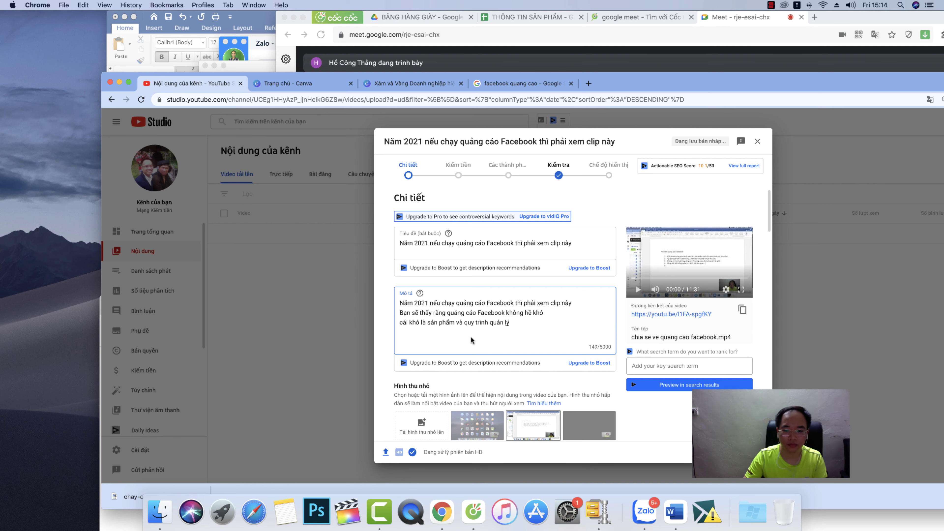
scroll(470, 336, down, 5)
click(430, 257)
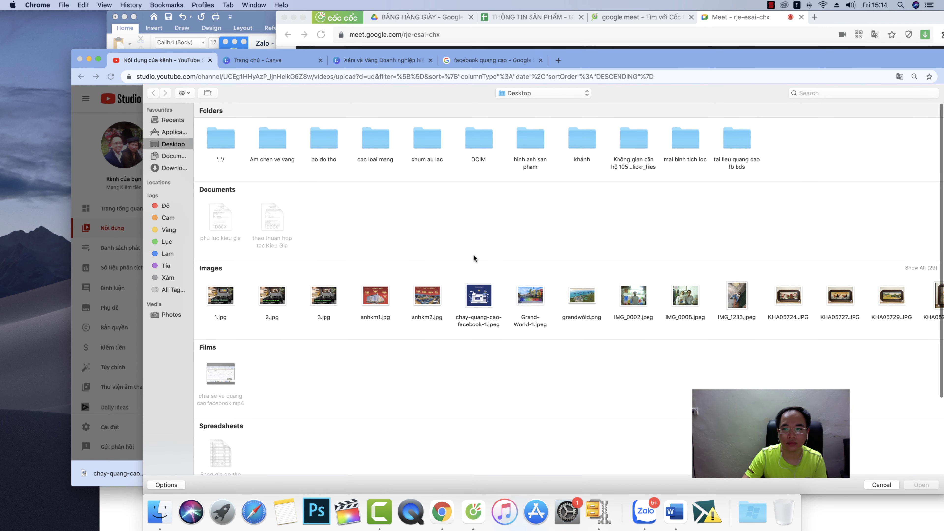
scroll(474, 255, down, 3)
scroll(449, 253, up, 4)
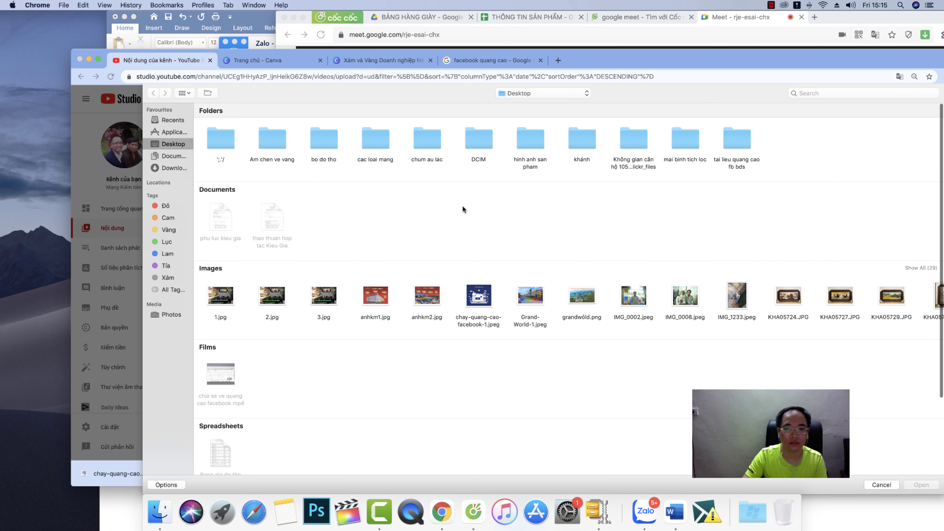
scroll(485, 321, right, 5)
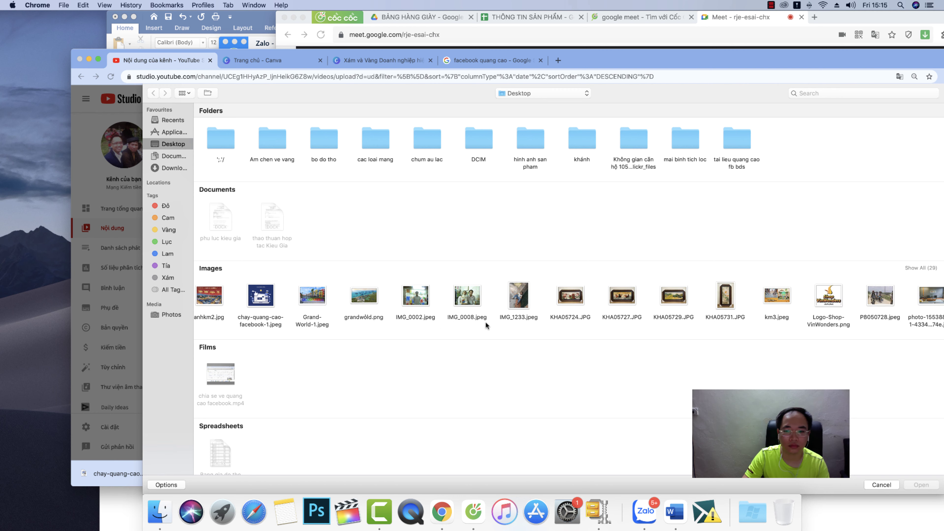
scroll(485, 320, right, 6)
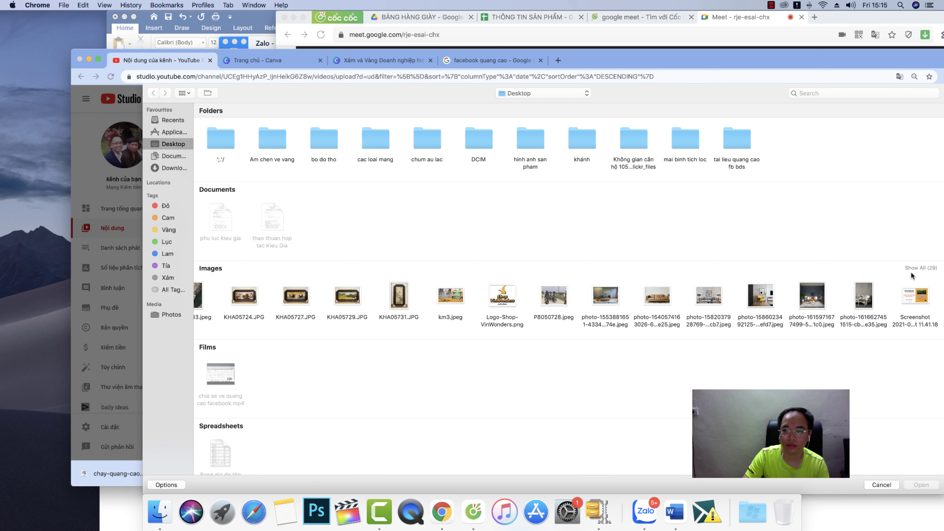
scroll(730, 326, left, 8)
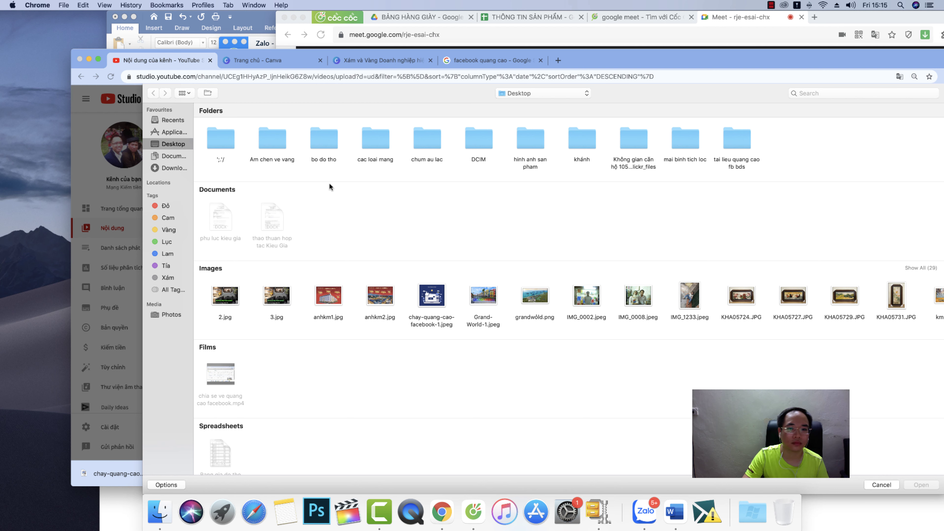
click(881, 484)
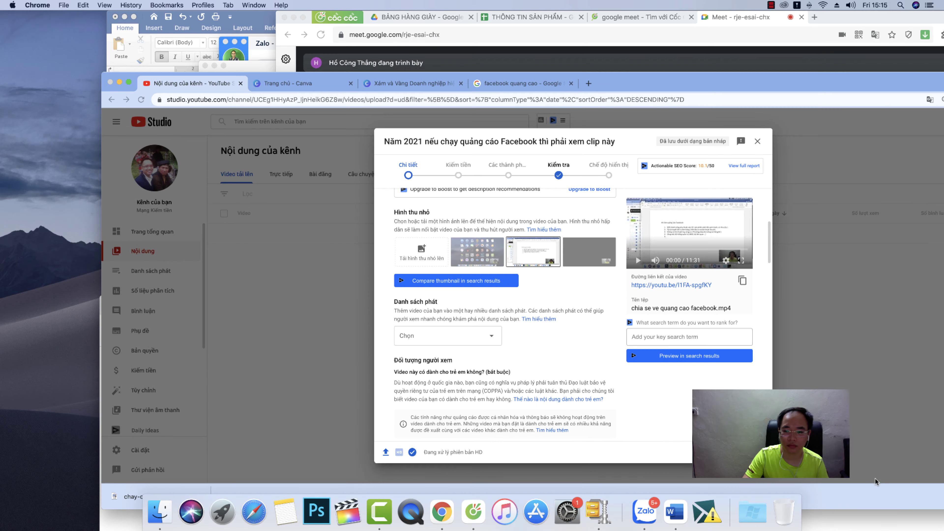
Step: Return to the Canva design and take a new screenshot of the finished thumbnail
click(397, 84)
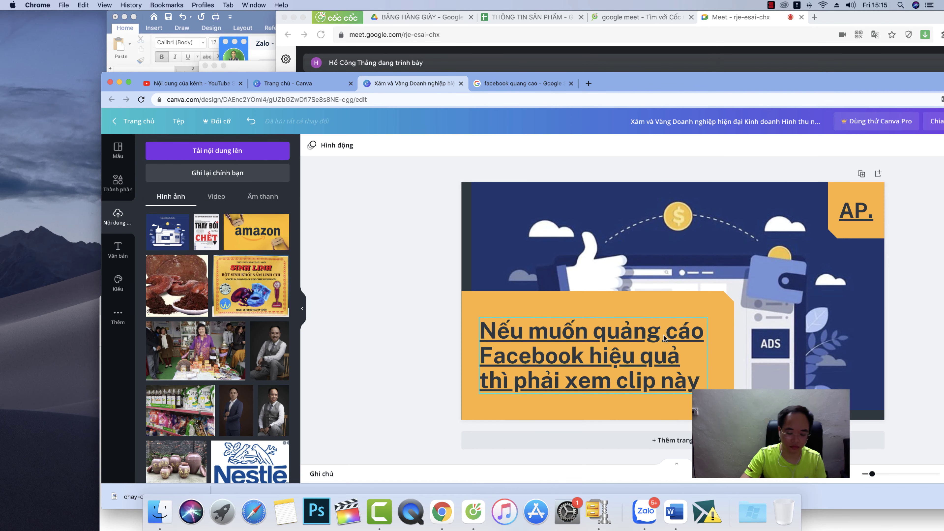
key(super+shift+4)
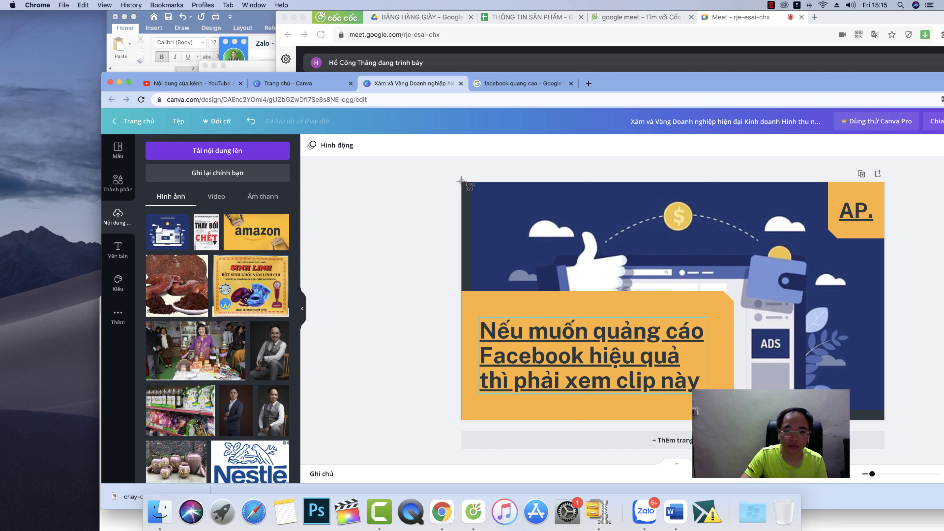